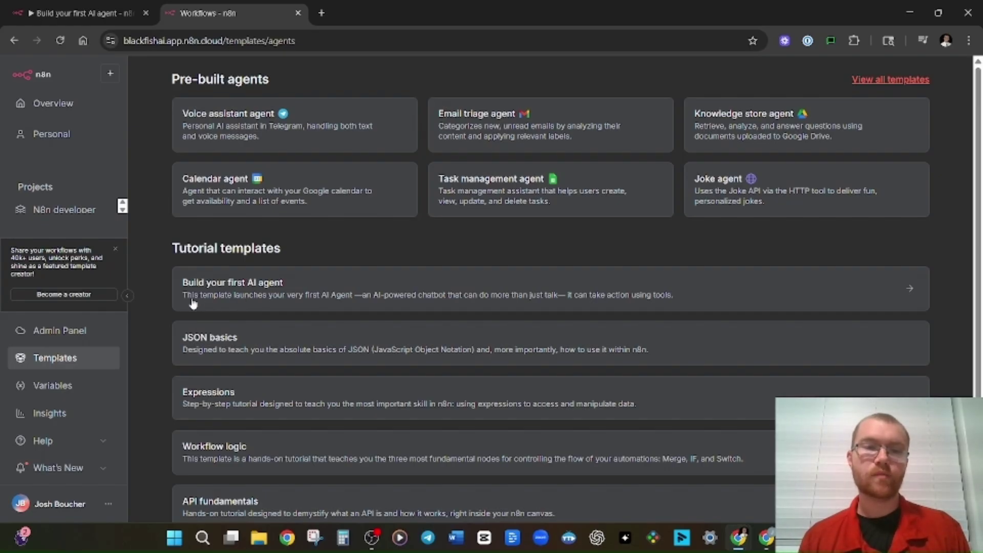
Replace the Connect Gemini node attached to Your First AI Agent with an OpenRouter Chat Model node.
{"action": "key", "text": "ctrl+w"}
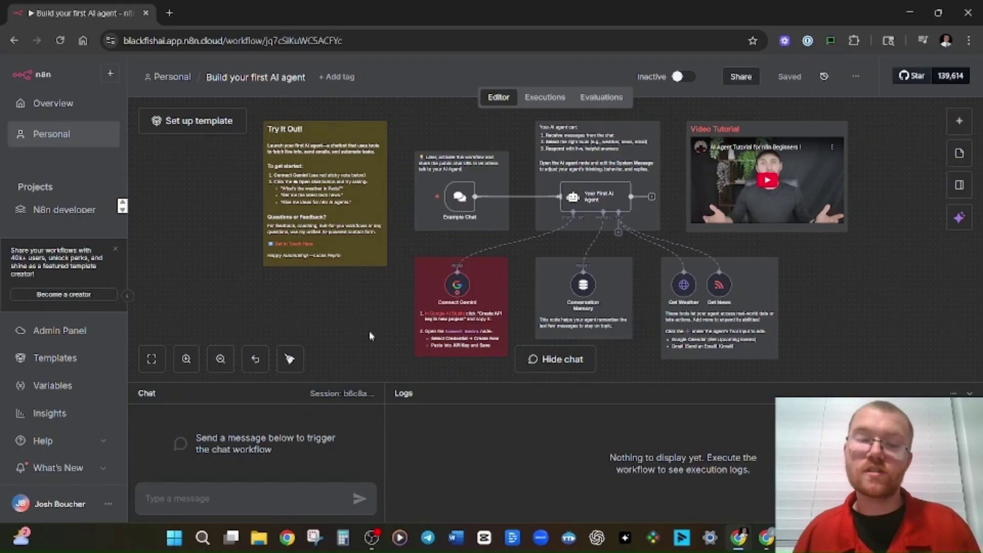
{"action": "scroll", "coordinate": [490, 290], "scroll_direction": "up", "scroll_amount": 1}
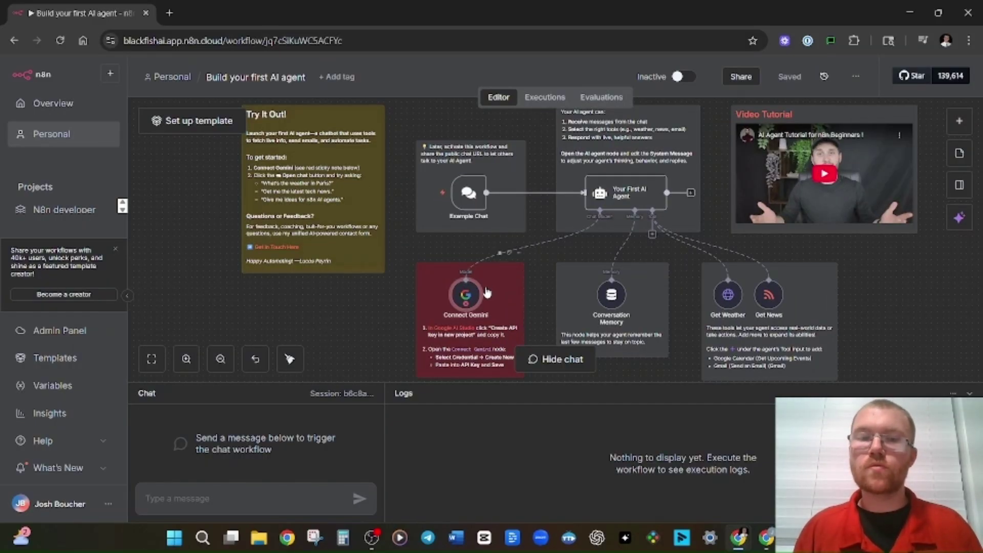
{"action": "mouse_move", "coordinate": [475, 296]}
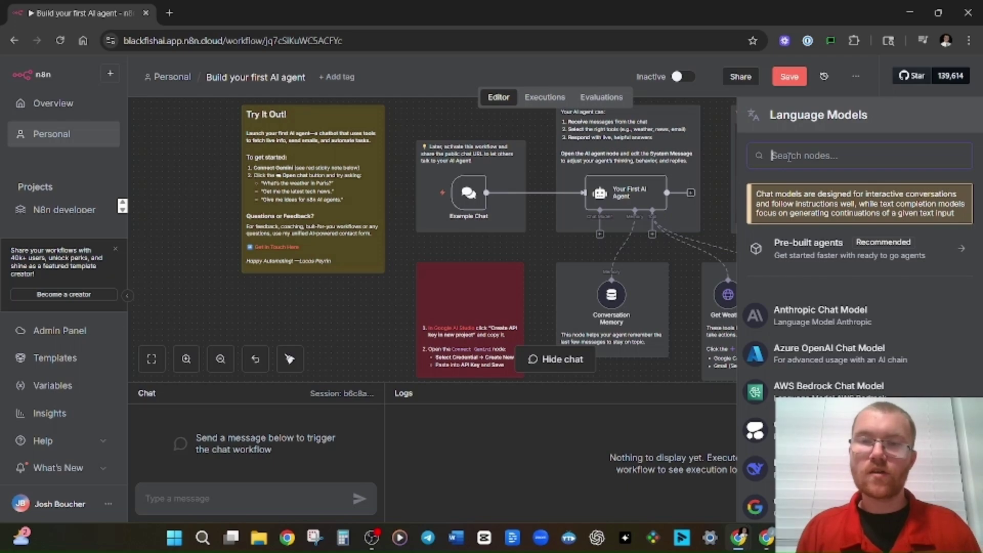
{"action": "type", "text": "op"}
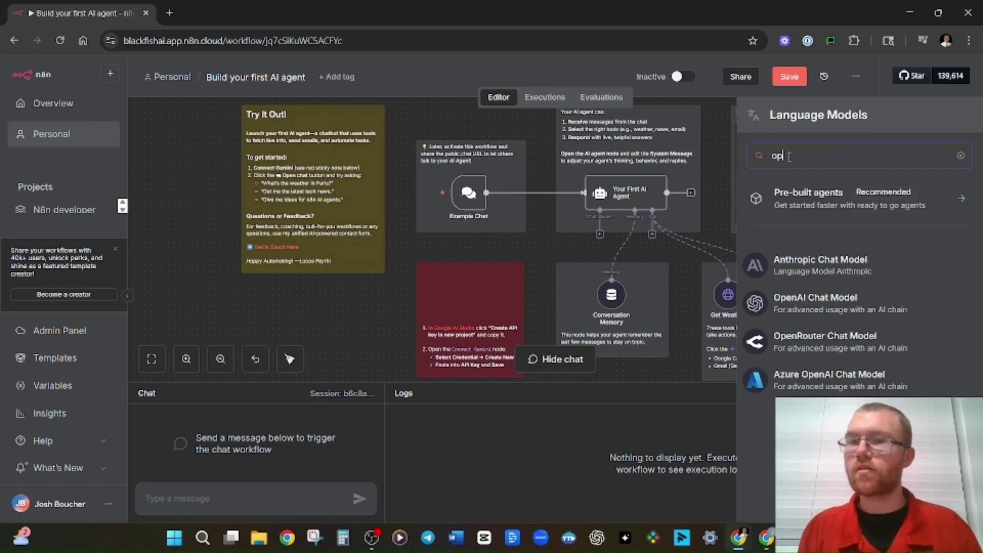
{"action": "type", "text": "en"}
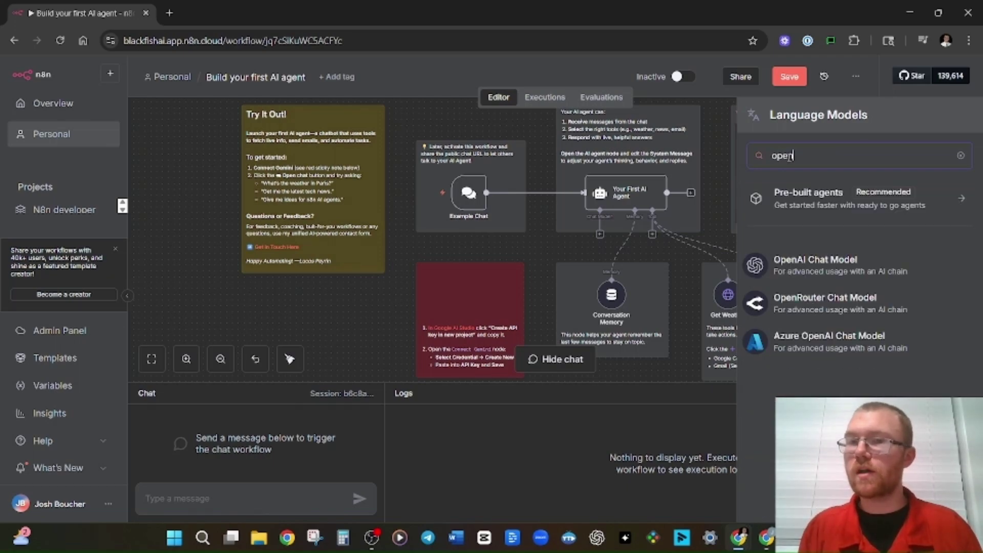
{"action": "left_click", "coordinate": [814, 314]}
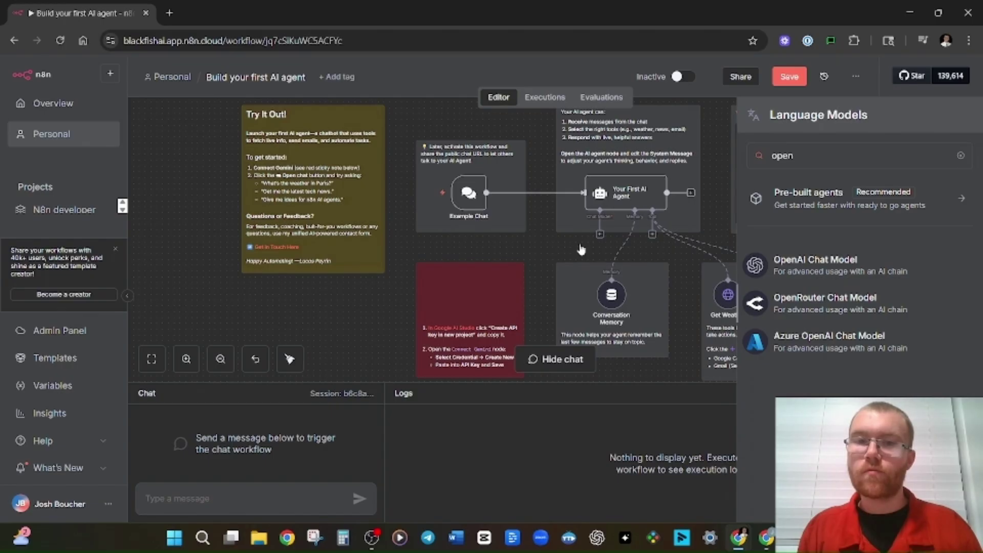
{"action": "key", "text": "Escape"}
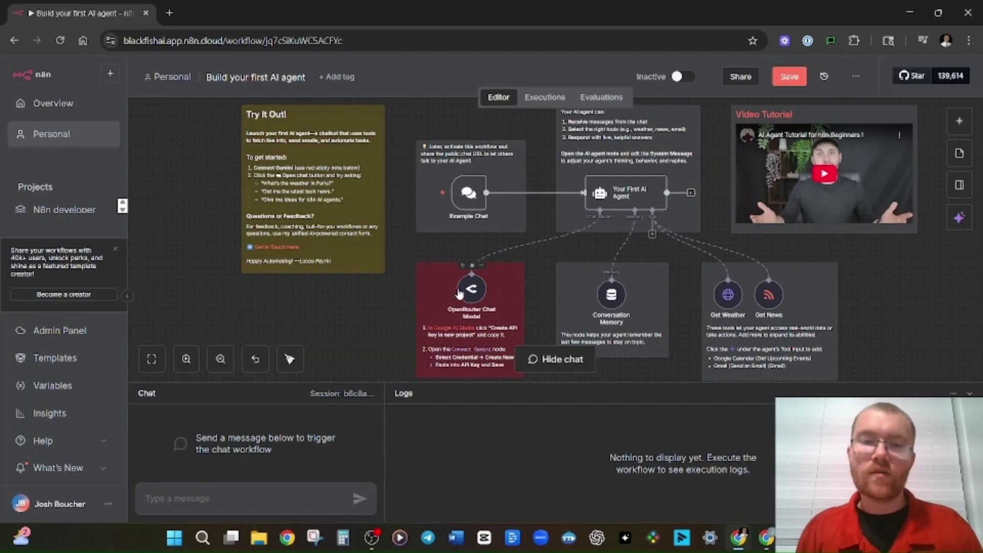
Open the OpenRouter Chat Model node's settings and start creating a new OpenRouter credential.
{"action": "double_click", "coordinate": [472, 291]}
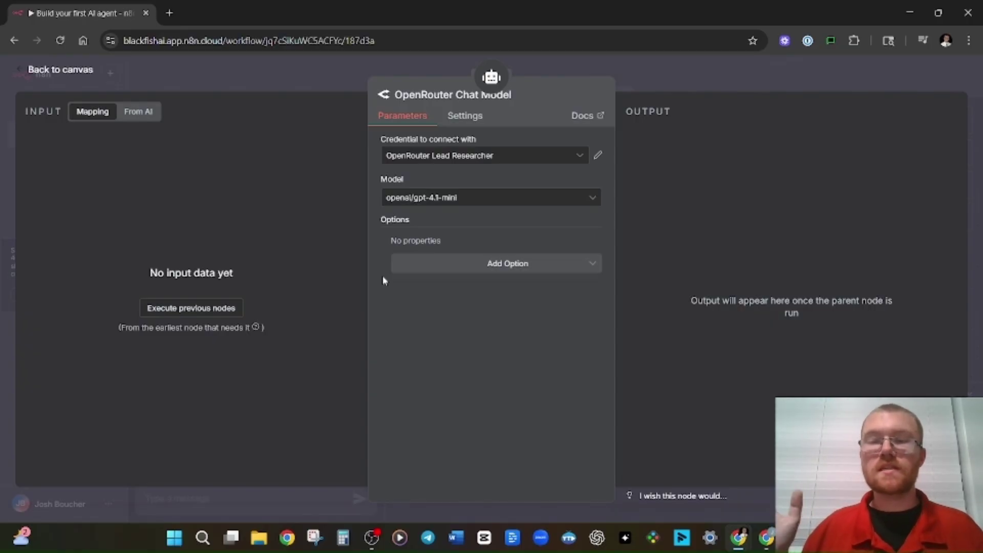
{"action": "left_click", "coordinate": [486, 156]}
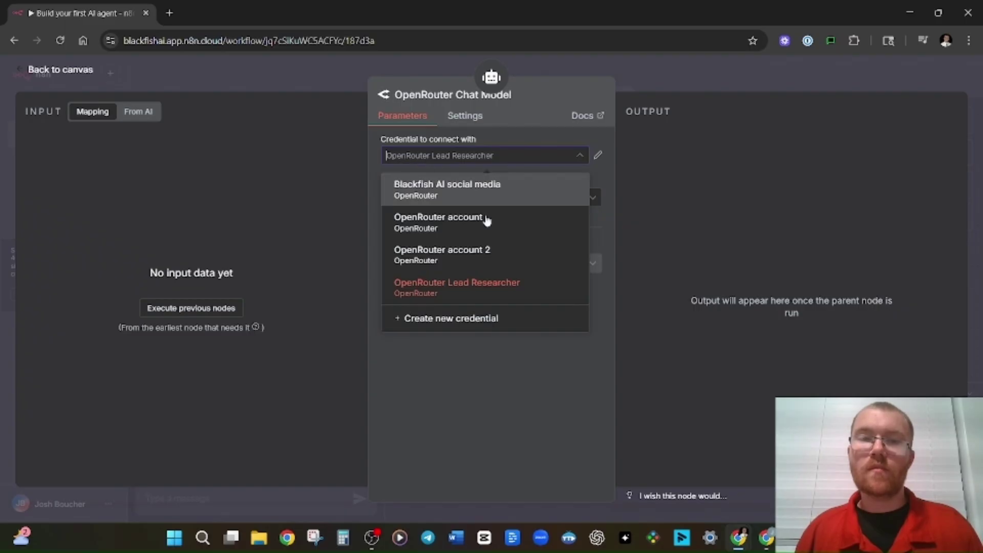
{"action": "left_click", "coordinate": [475, 155]}
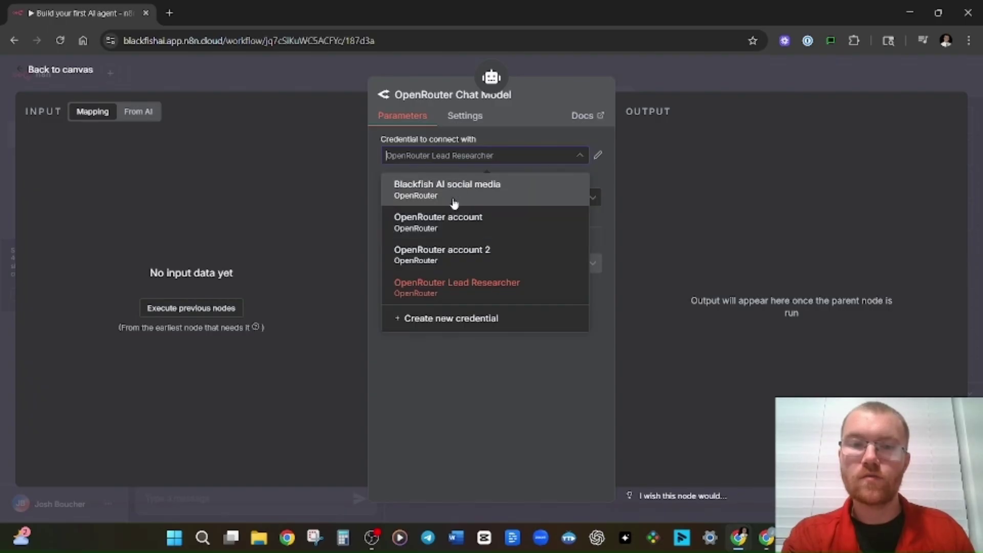
{"action": "left_click", "coordinate": [453, 222]}
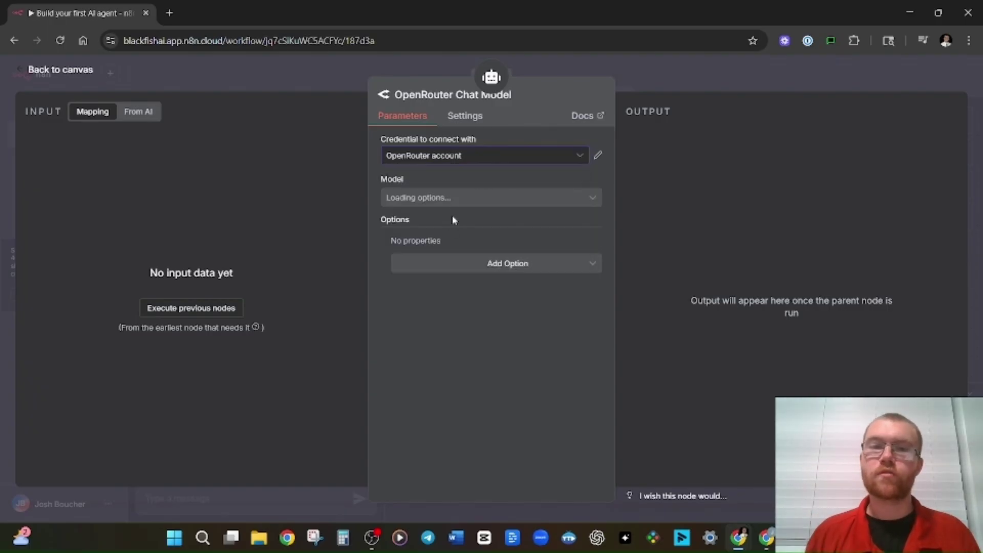
{"action": "left_click", "coordinate": [445, 156]}
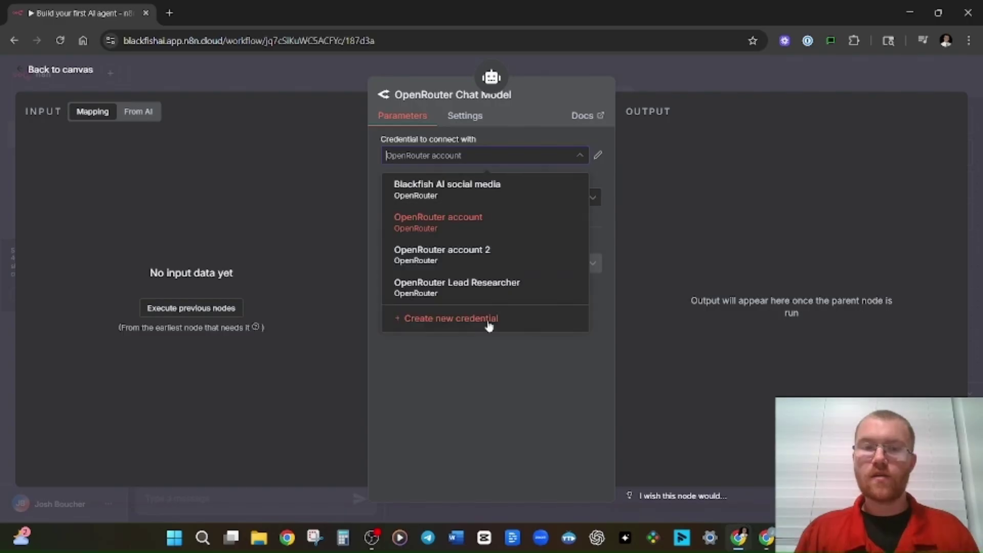
{"action": "left_click", "coordinate": [419, 324]}
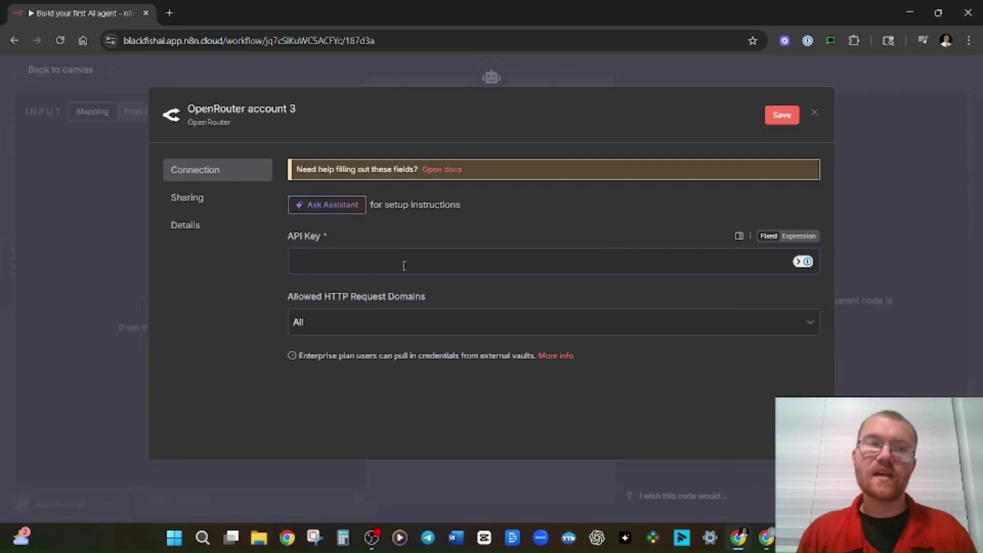
Open openrouter.ai in a new browser tab and go to the account's API keys page.
{"action": "key", "text": "ctrl+t"}
{"action": "type", "text": "o"}
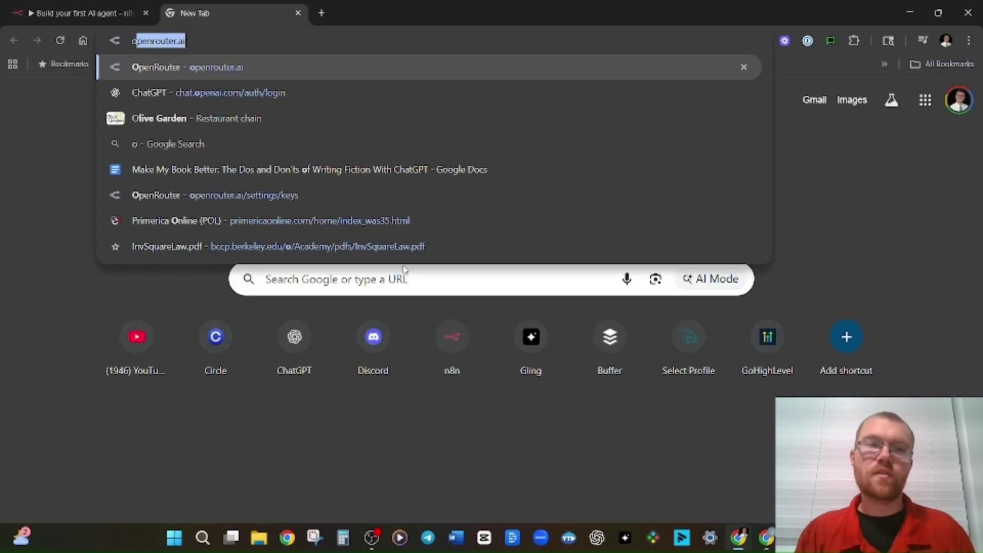
{"action": "key", "text": "Return"}
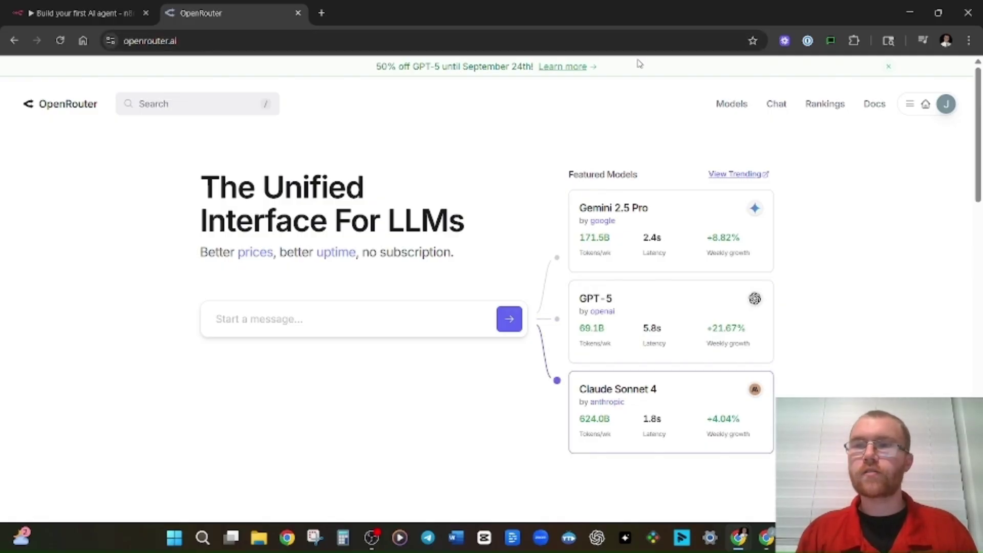
{"action": "mouse_move", "coordinate": [928, 113]}
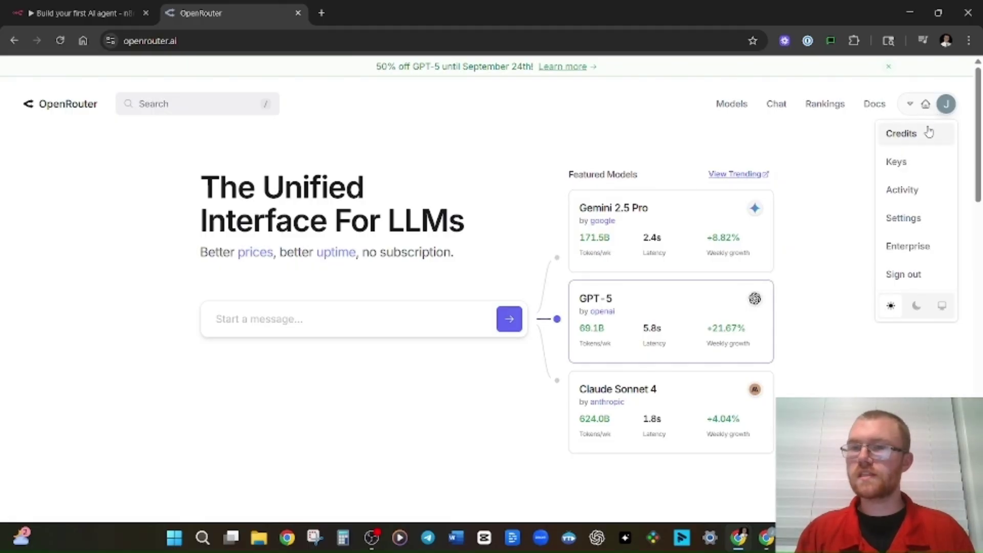
{"action": "left_click", "coordinate": [921, 169]}
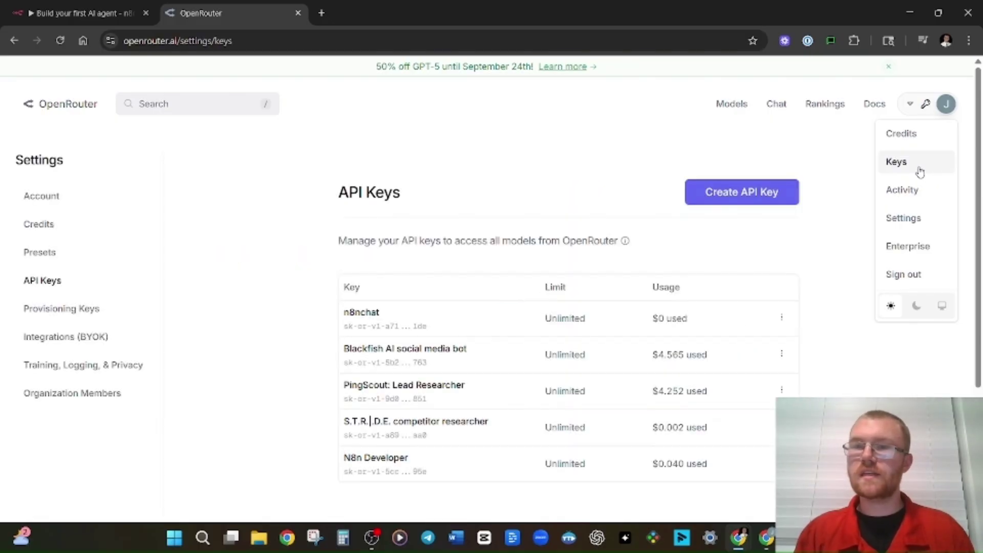
Create an API key named "N8n First AI Agent Tutorial" with the credit limit left blank.
{"action": "left_click", "coordinate": [700, 199]}
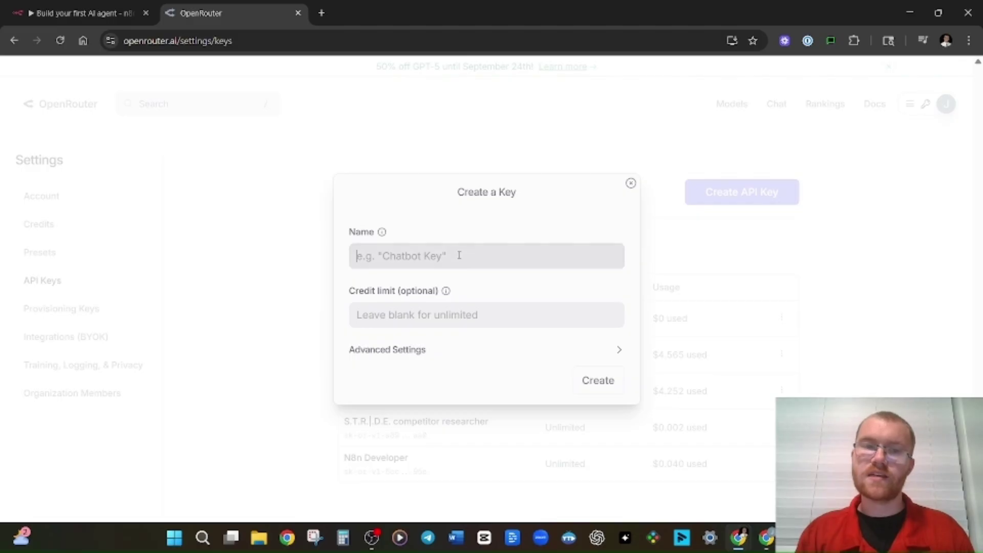
{"action": "type", "text": "N8n First AI Agent Tutorial"}
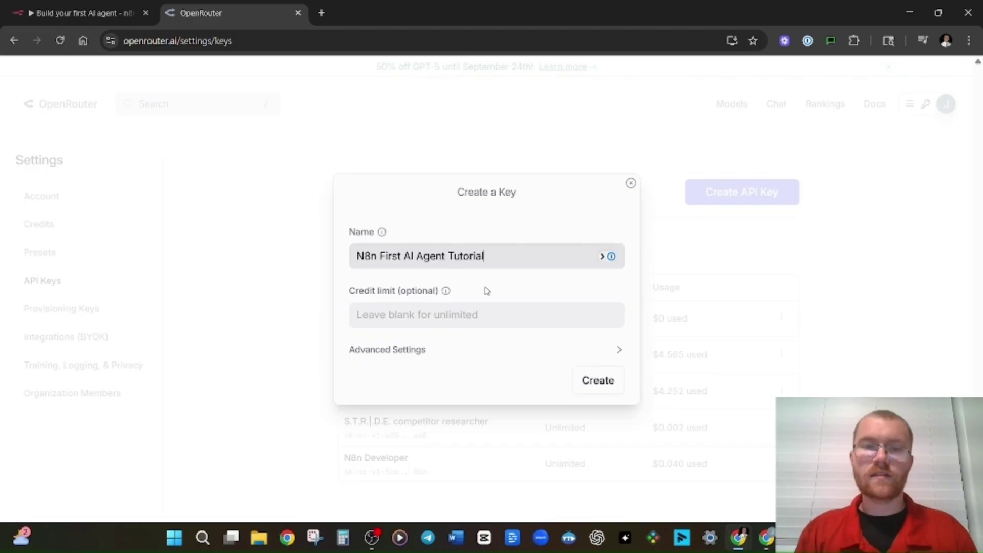
{"action": "left_click", "coordinate": [425, 314]}
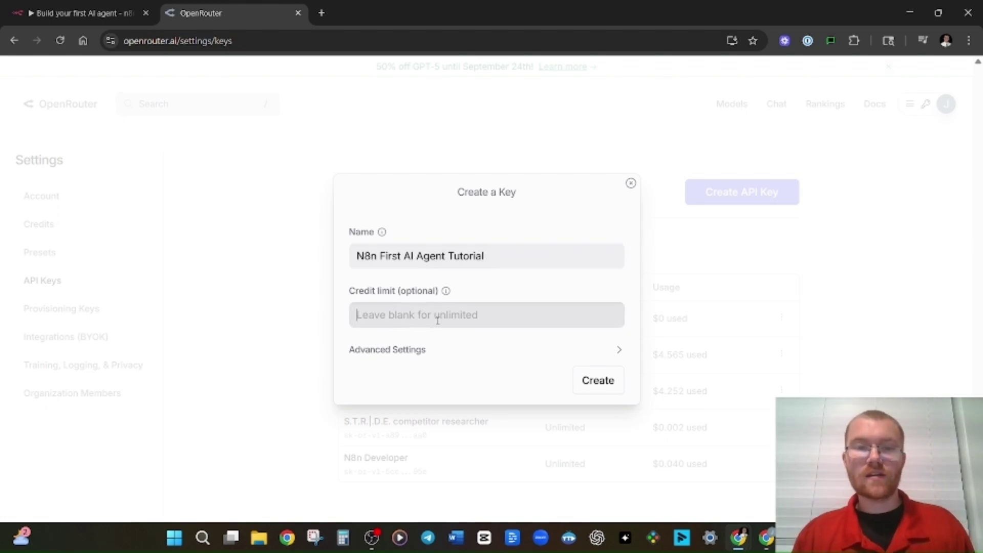
{"action": "left_click", "coordinate": [433, 348]}
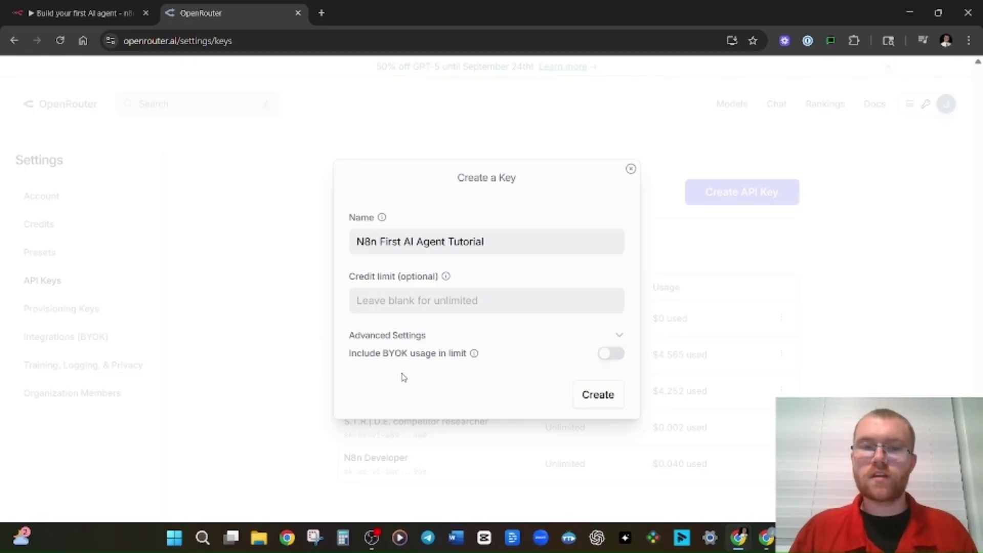
{"action": "left_click", "coordinate": [587, 393]}
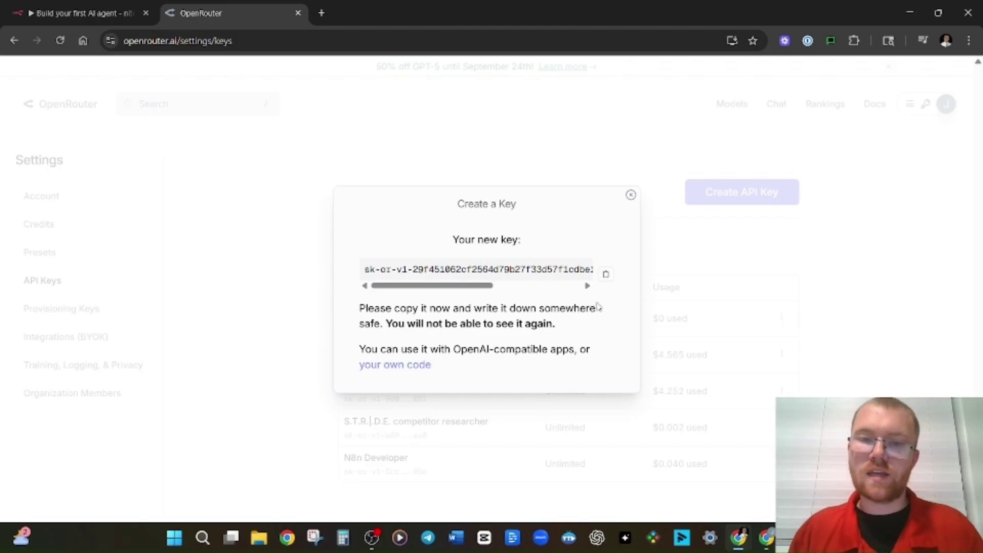
Paste the new OpenRouter API key into the n8n credential's API Key field and save the credential as Tutorial.
{"action": "left_click_drag", "start_coordinate": [360, 349], "coordinate": [387, 328]}
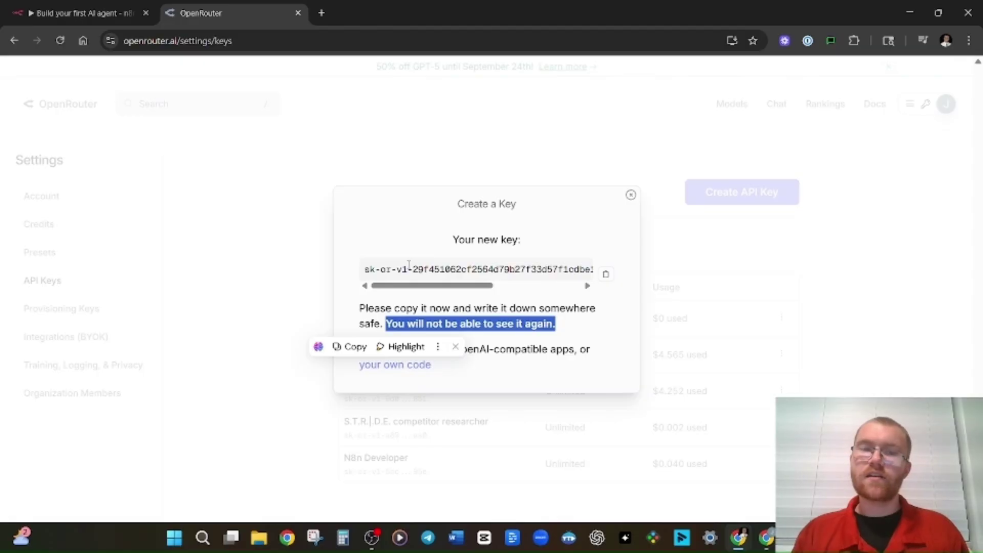
{"action": "left_click", "coordinate": [632, 196]}
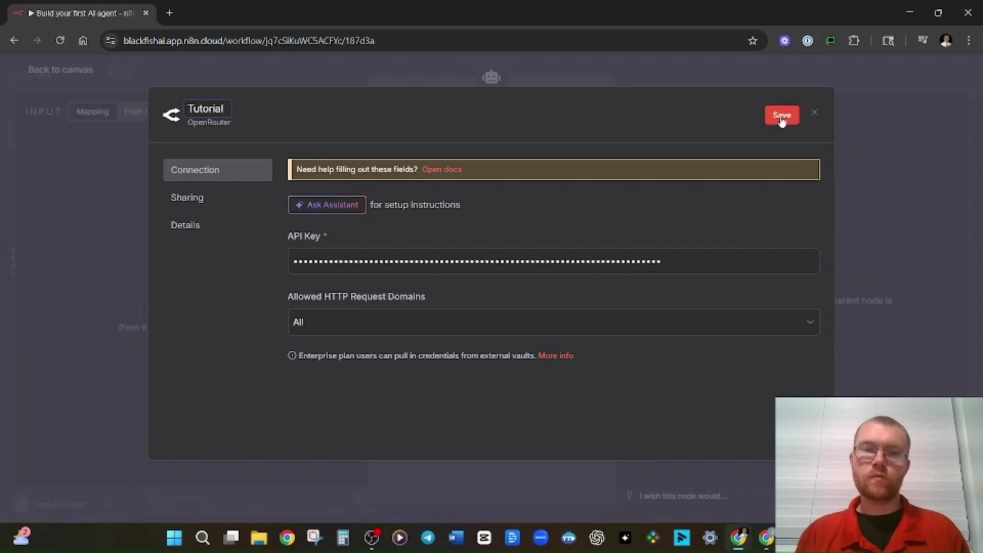
{"action": "left_click", "coordinate": [782, 115]}
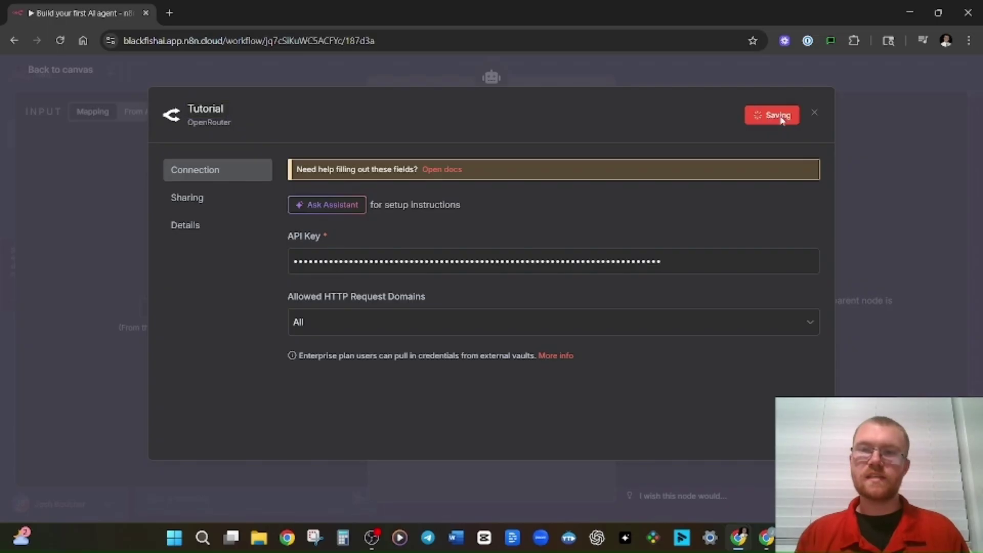
Set the OpenRouter Chat Model's model to google/gemini-2.0-flash-001.
{"action": "left_click", "coordinate": [511, 201]}
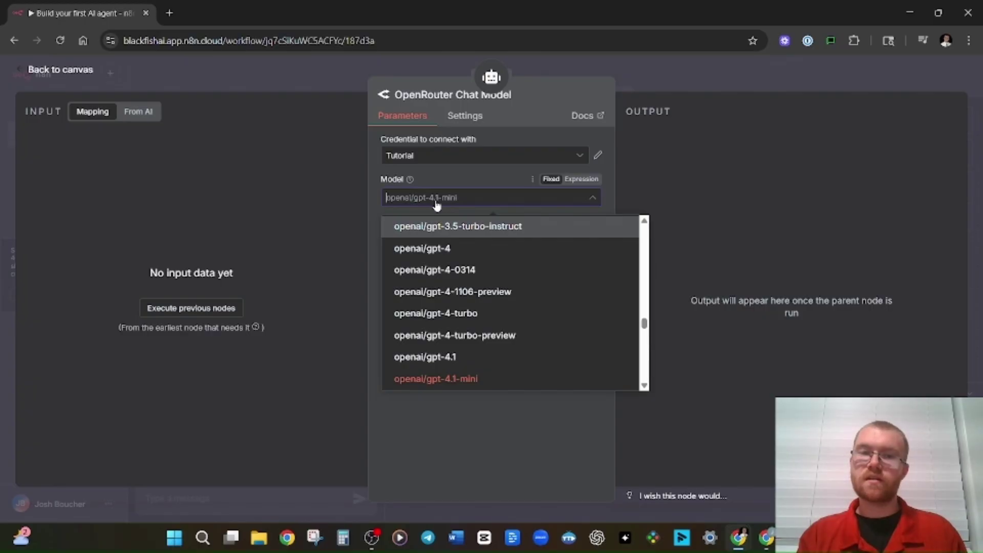
{"action": "type", "text": "google/g"}
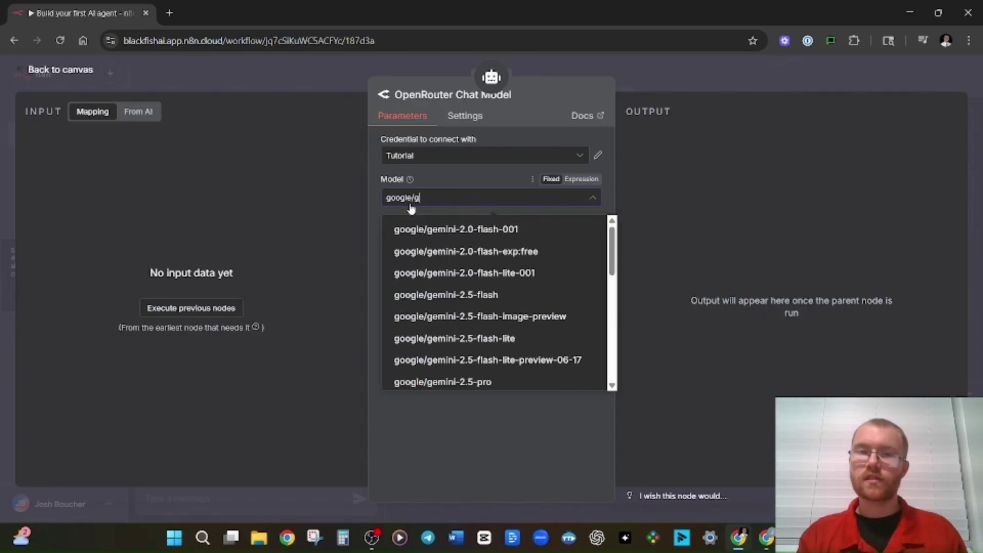
{"action": "left_click", "coordinate": [487, 231]}
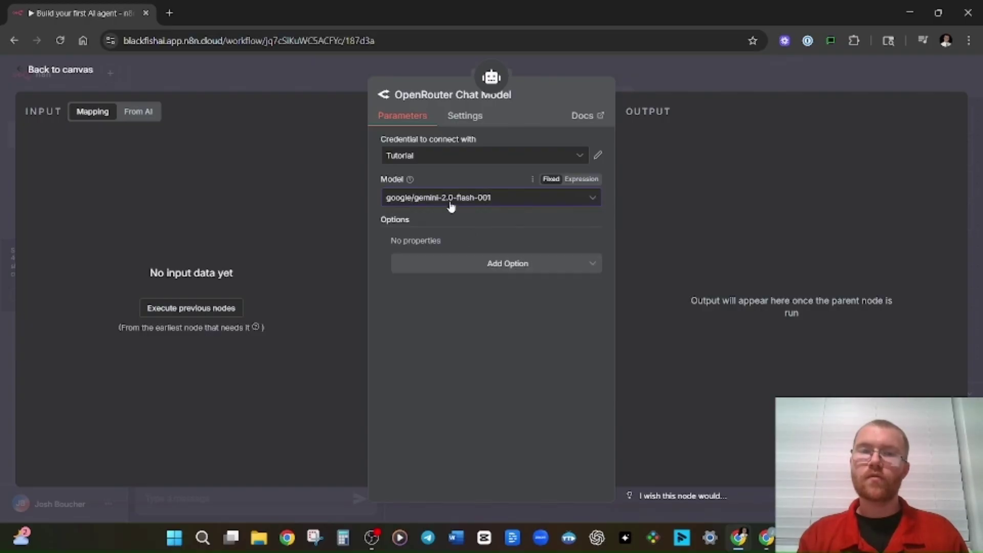
Browse the available OpenRouter models and filter the list by "perp" without choosing another model.
{"action": "left_click", "coordinate": [417, 203]}
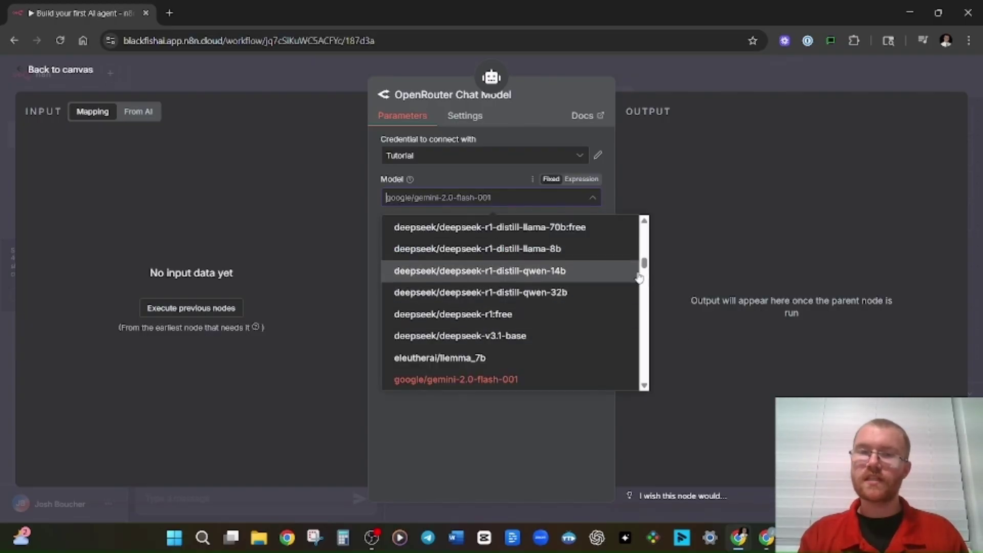
{"action": "left_click_drag", "start_coordinate": [644, 266], "coordinate": [631, 241]}
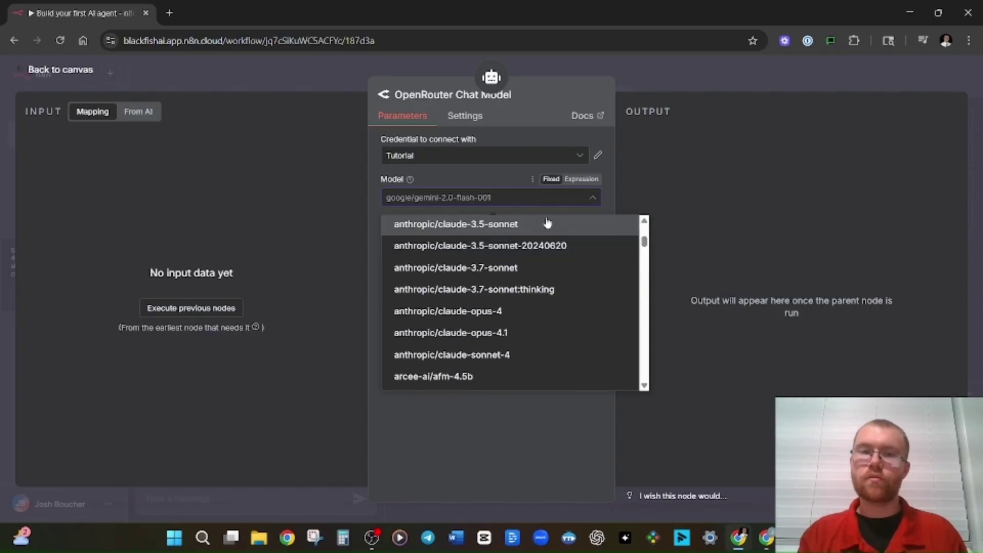
{"action": "type", "text": "perp"}
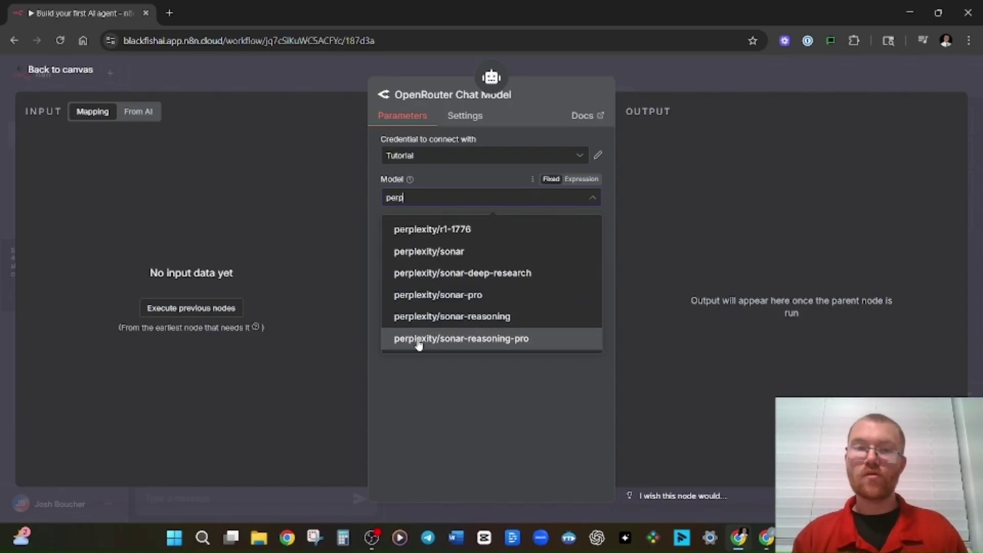
{"action": "left_click", "coordinate": [429, 181]}
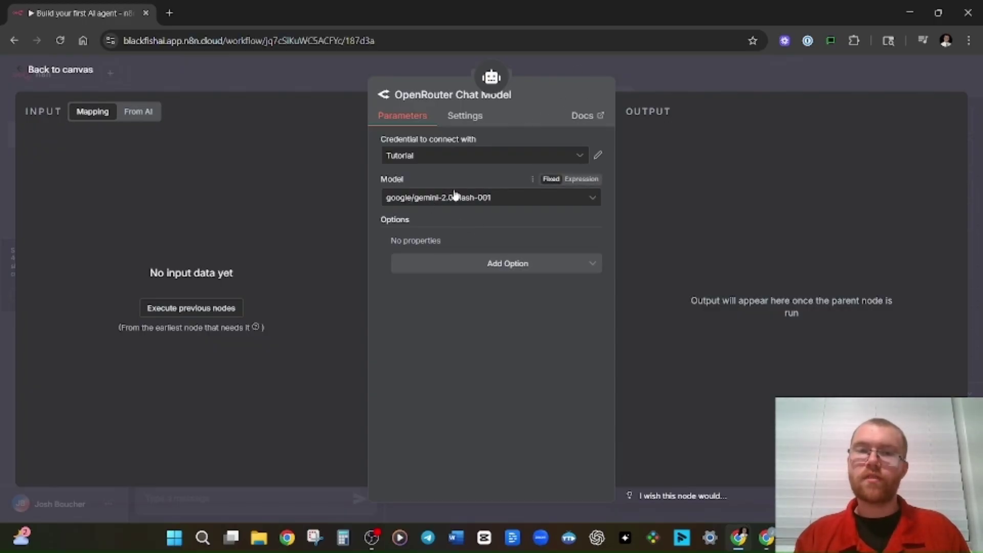
Return to the canvas and send the agent the chat message "What's the weather like in Orem, Utah tomorrow?".
{"action": "left_click", "coordinate": [561, 70]}
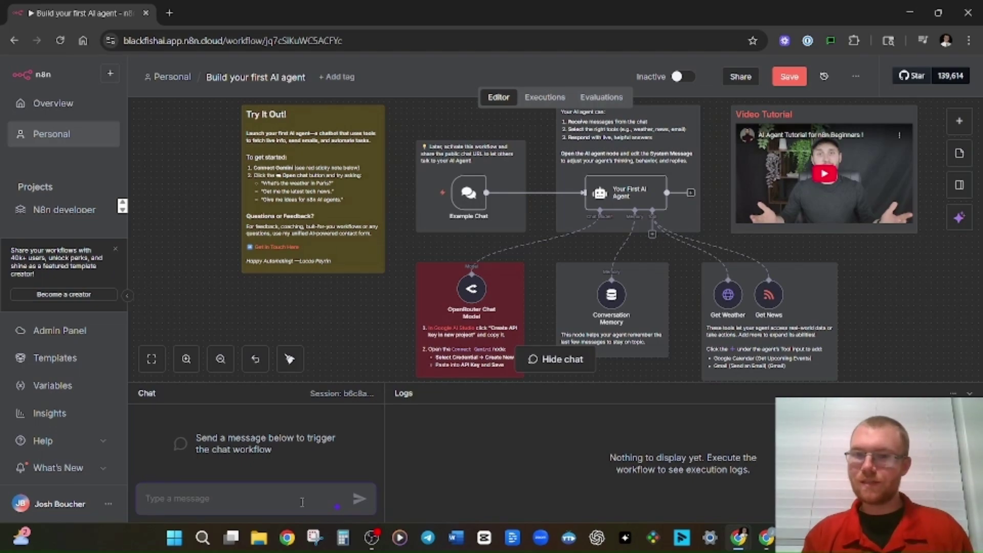
{"action": "type", "text": "What's the w"}
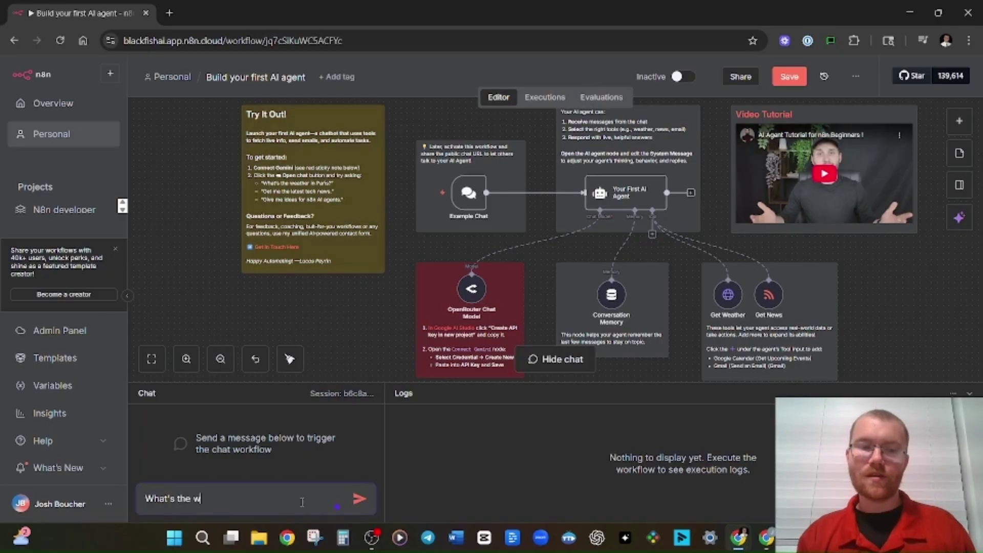
{"action": "type", "text": "eather li"}
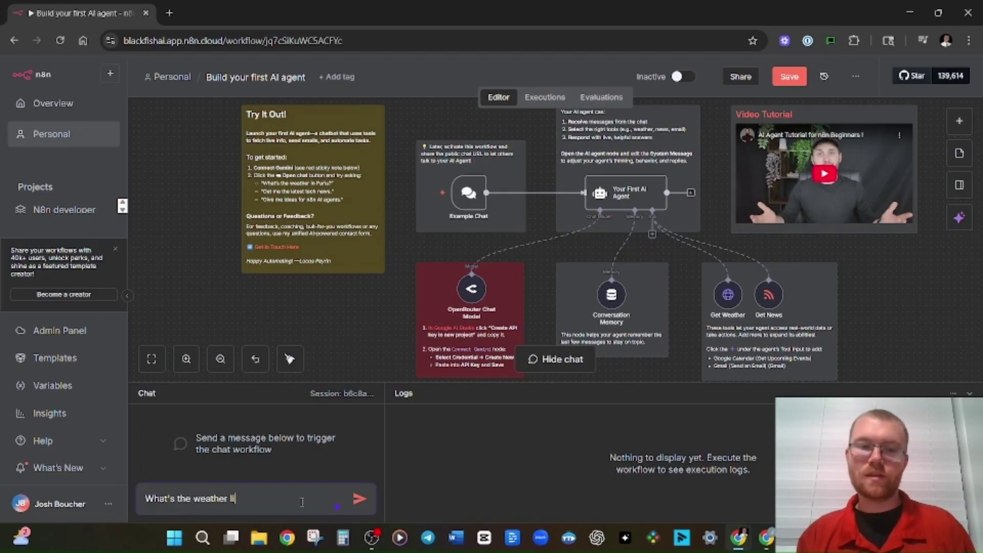
{"action": "type", "text": "ke in Orem, Utah"}
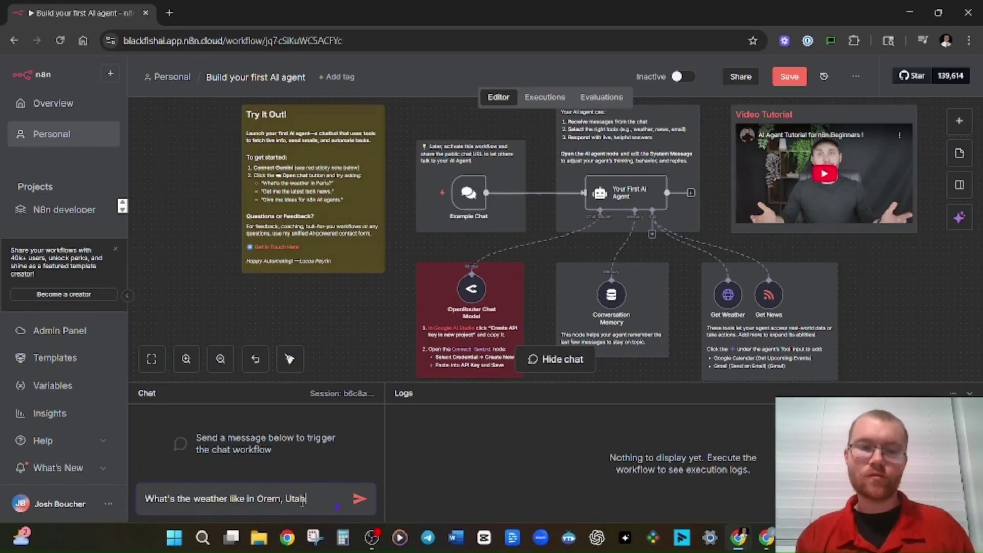
{"action": "type", "text": " tomorrow?"}
{"action": "key", "text": "Return"}
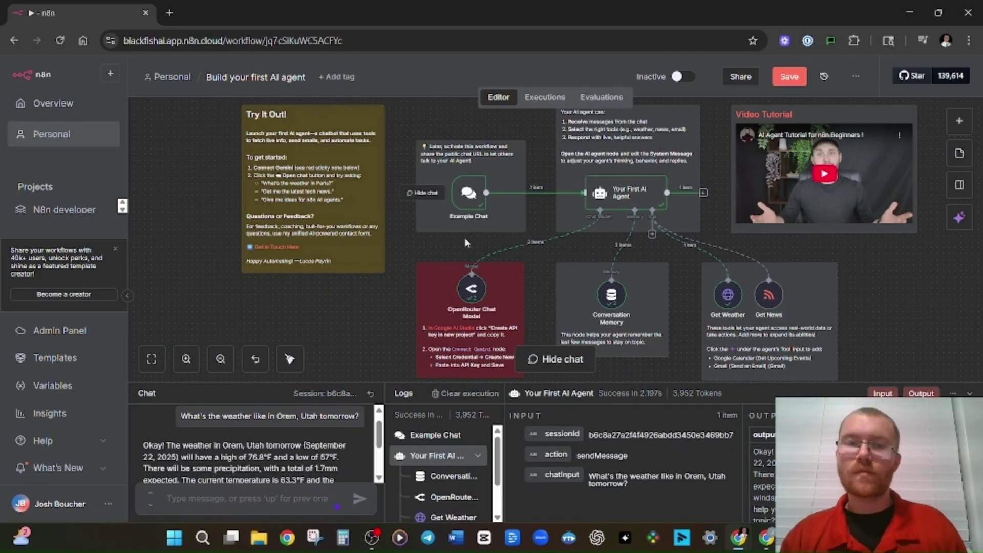
Inspect the Example Chat node, close it, and read the agent's weather reply to its end.
{"action": "double_click", "coordinate": [468, 194]}
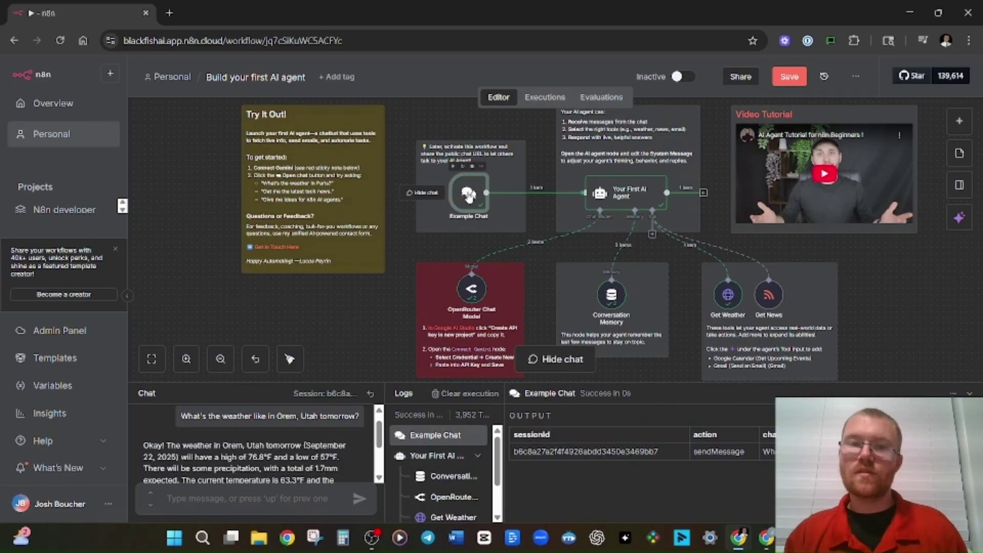
{"action": "left_click", "coordinate": [773, 70]}
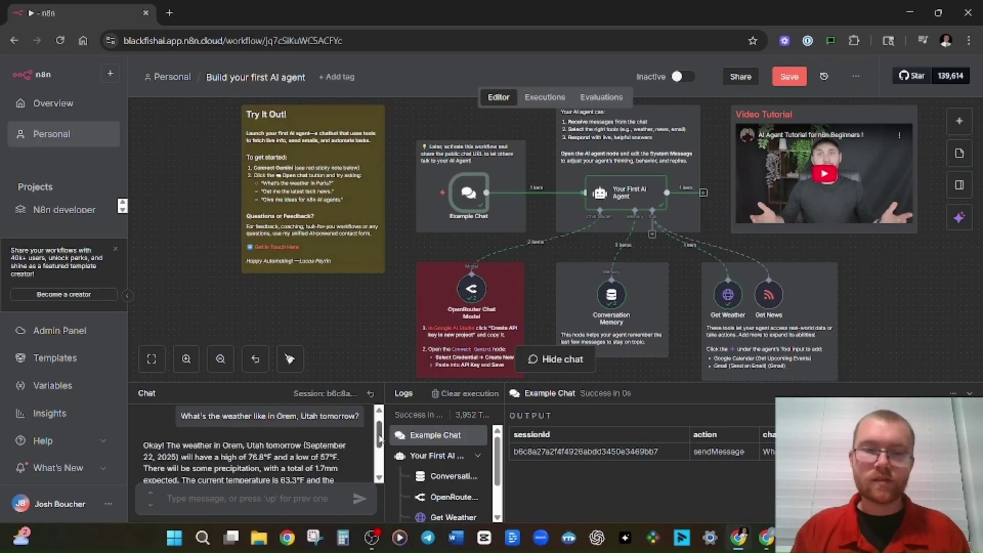
{"action": "scroll", "coordinate": [379, 438], "scroll_direction": "down", "scroll_amount": 1}
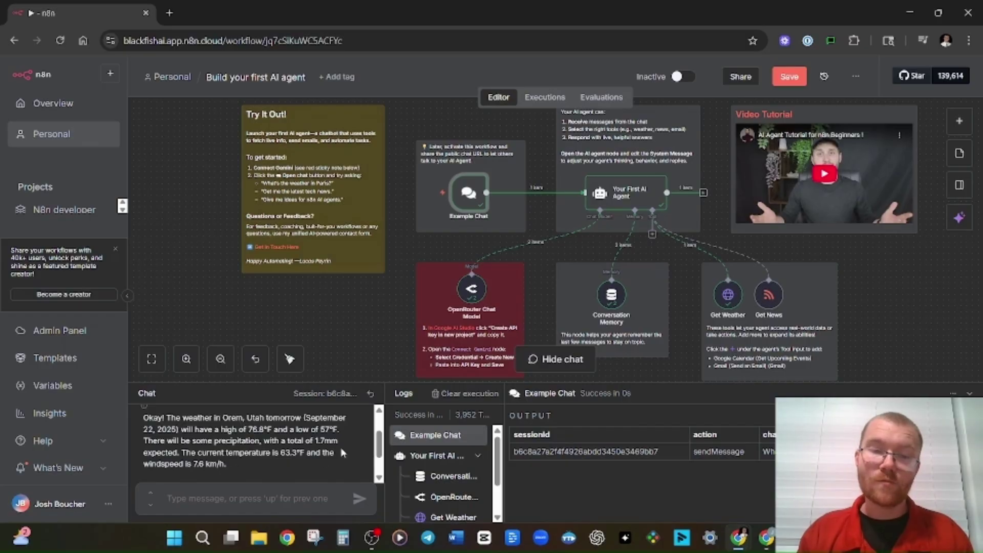
{"action": "mouse_move", "coordinate": [379, 451]}
{"action": "left_mouse_down"}
{"action": "mouse_move", "coordinate": [379, 431]}
{"action": "mouse_move", "coordinate": [378, 467]}
{"action": "left_mouse_up"}
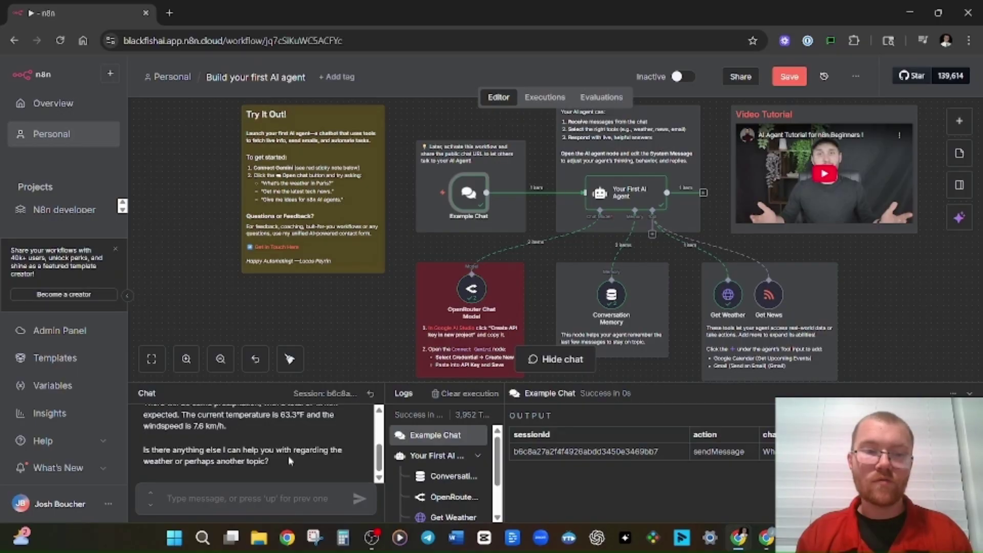
Send the agent the follow-up chat message "Would you recommend I bring an umbrella?".
{"action": "left_click", "coordinate": [247, 499]}
{"action": "type", "text": "Would yo"}
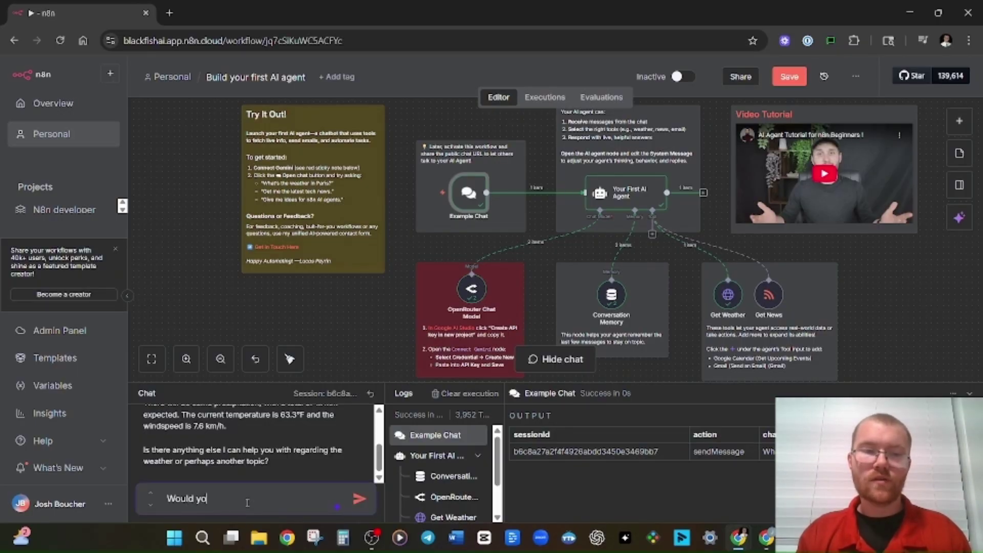
{"action": "type", "text": "u recommend I br"}
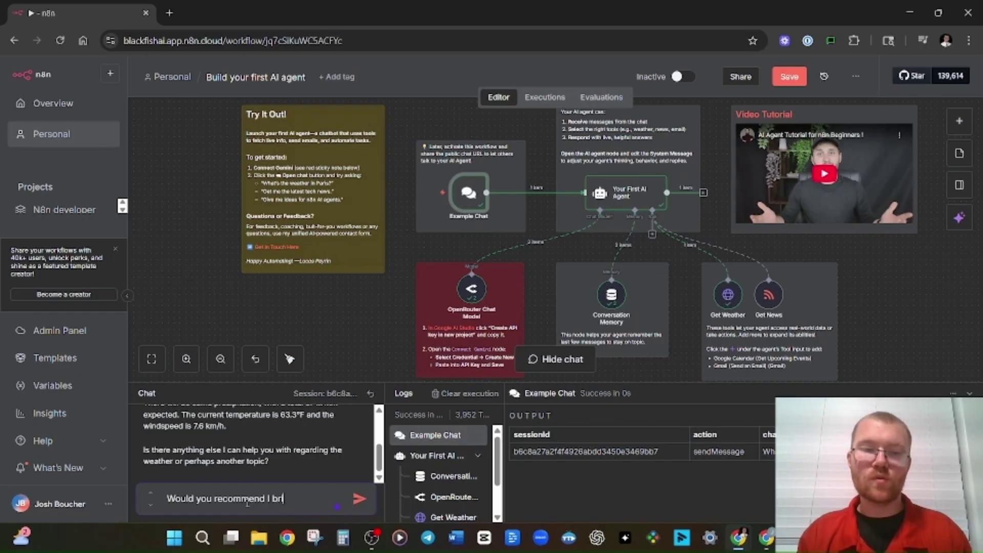
{"action": "type", "text": "ing an umbrella?"}
{"action": "key", "text": "Return"}
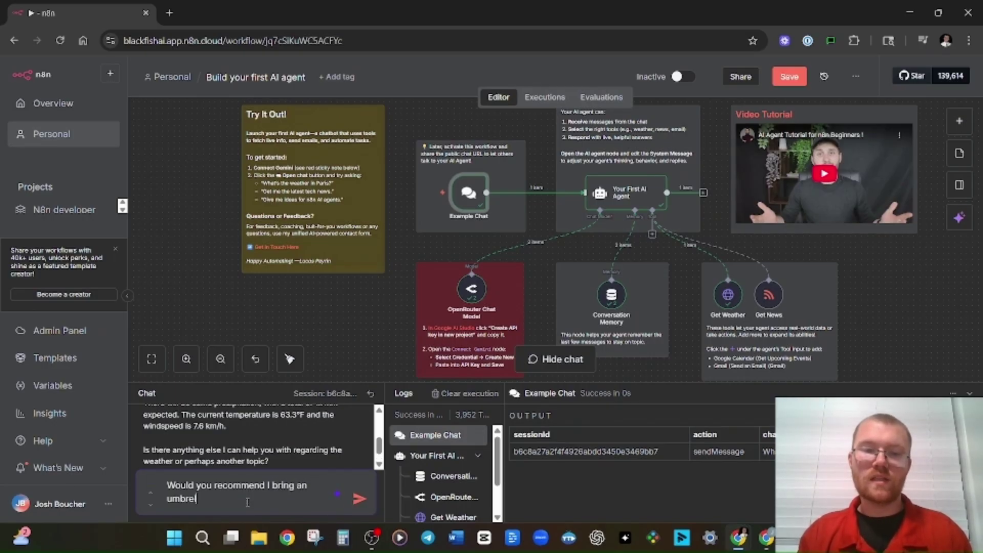